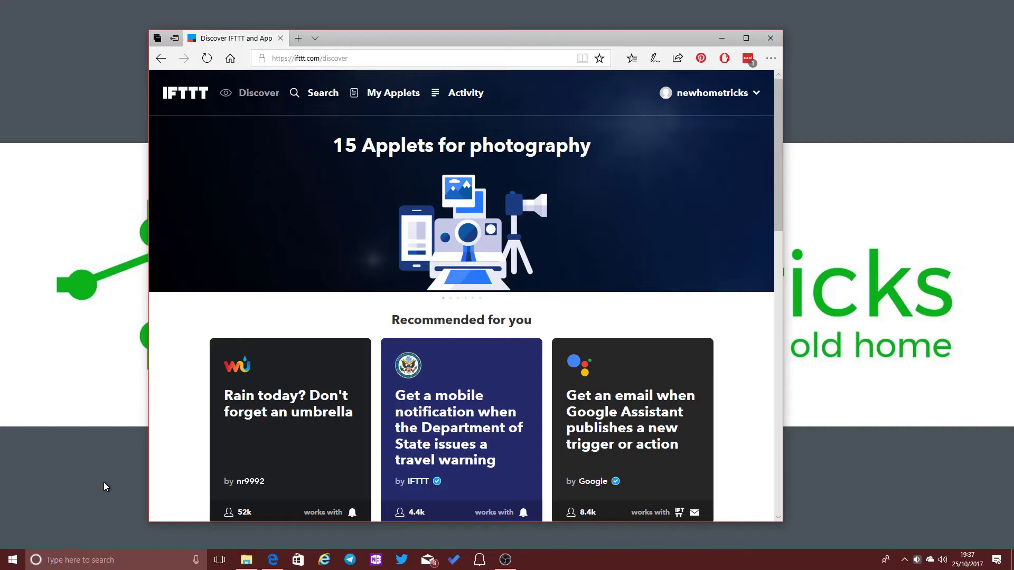
# Step: From My Applets, open the timer-triggered 'Blink Living Room' applet, which has run 7 times
pyautogui.click(393, 94)
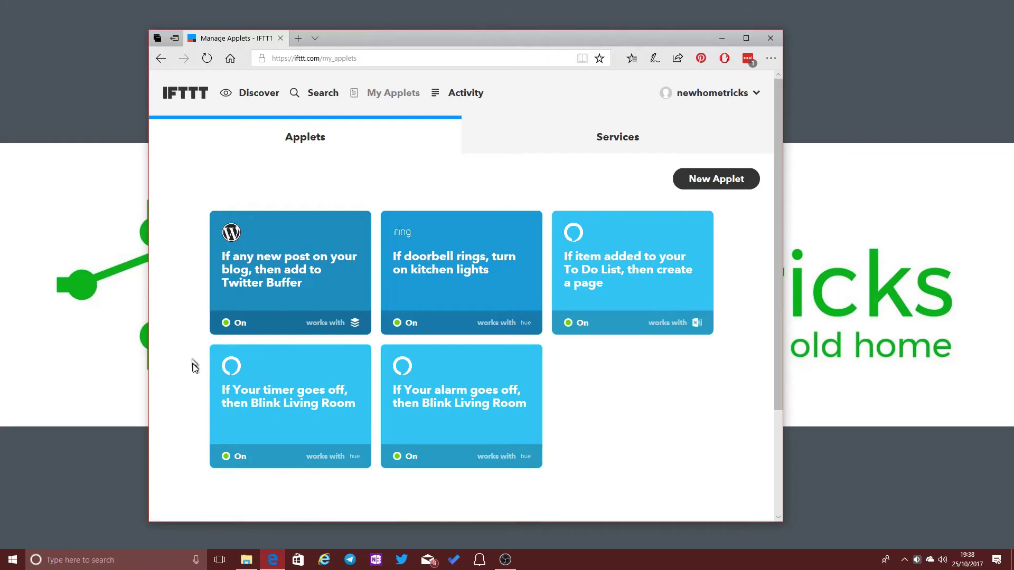
pyautogui.click(277, 371)
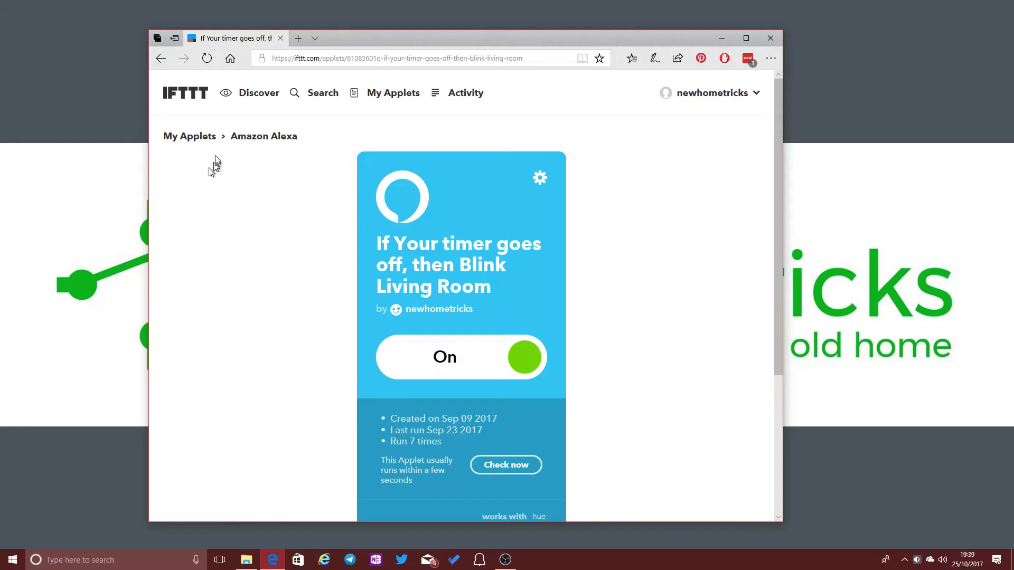
# Step: Go back to the Discover page showing 15 Applets for iOS via the IFTTT logo
pyautogui.click(199, 95)
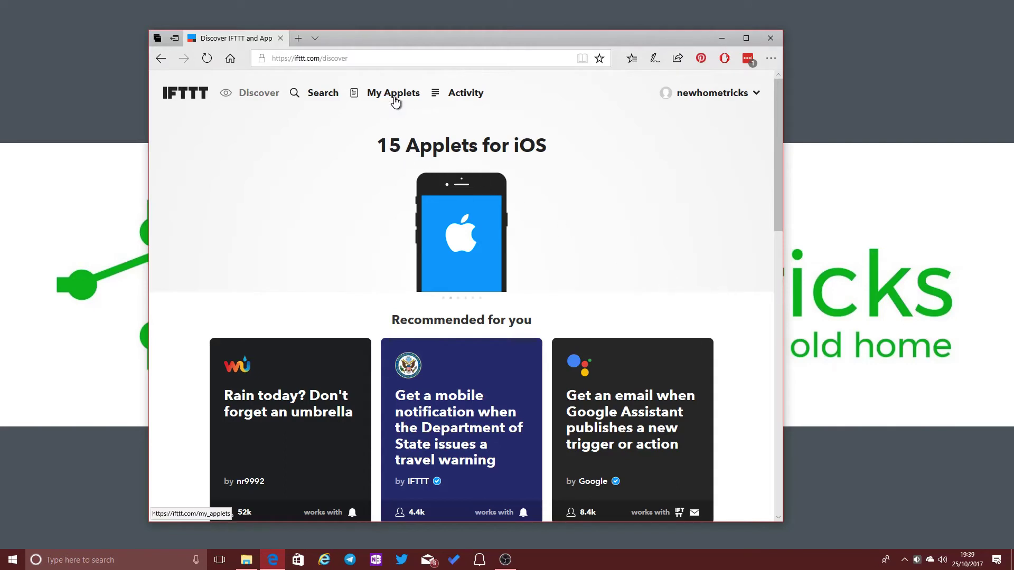
# Step: Open the Ring doorbell kitchen-lights applet and highlight its note about running within an hour
pyautogui.click(377, 98)
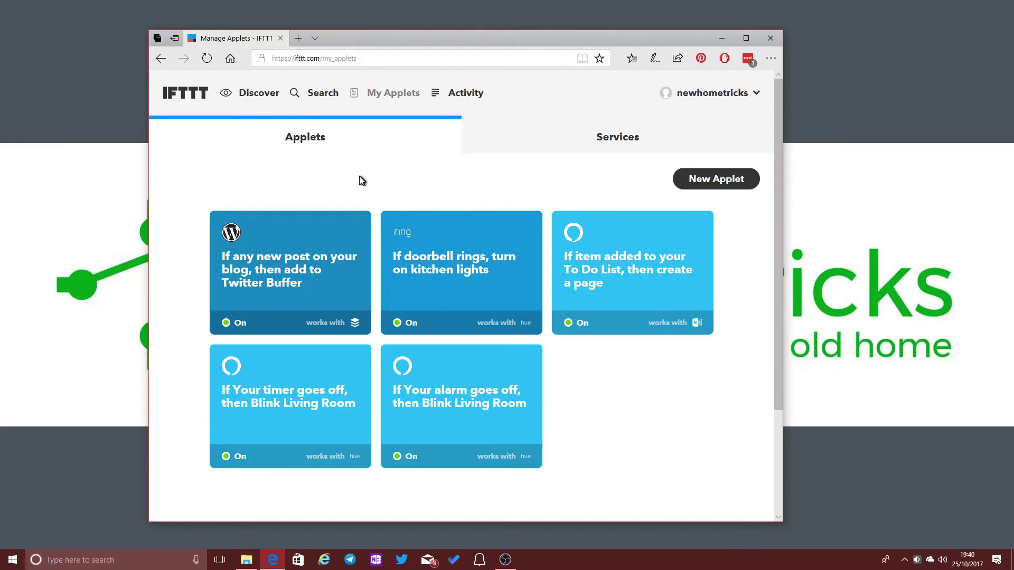
pyautogui.click(447, 269)
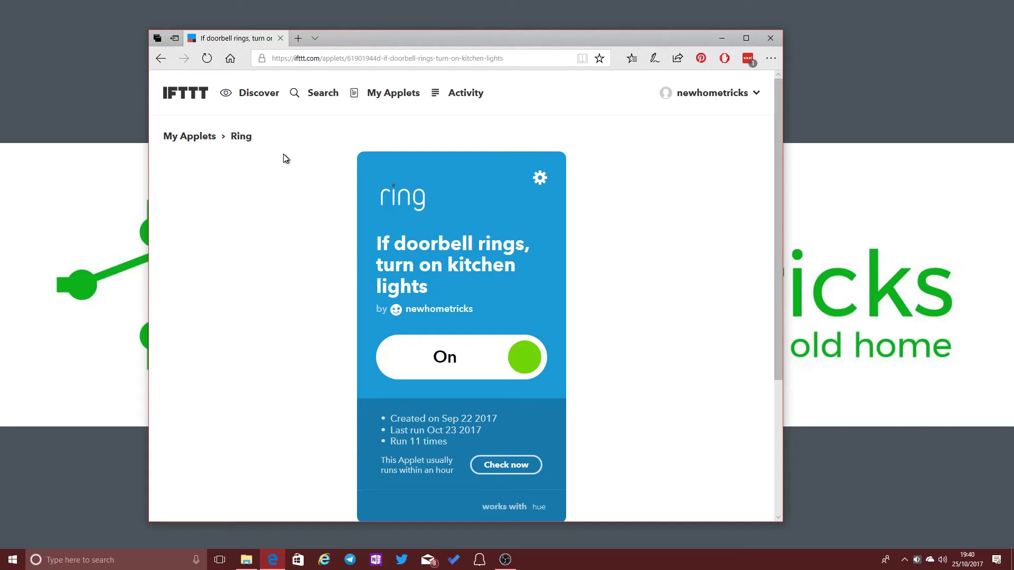
pyautogui.scroll(-1, 426, 335)
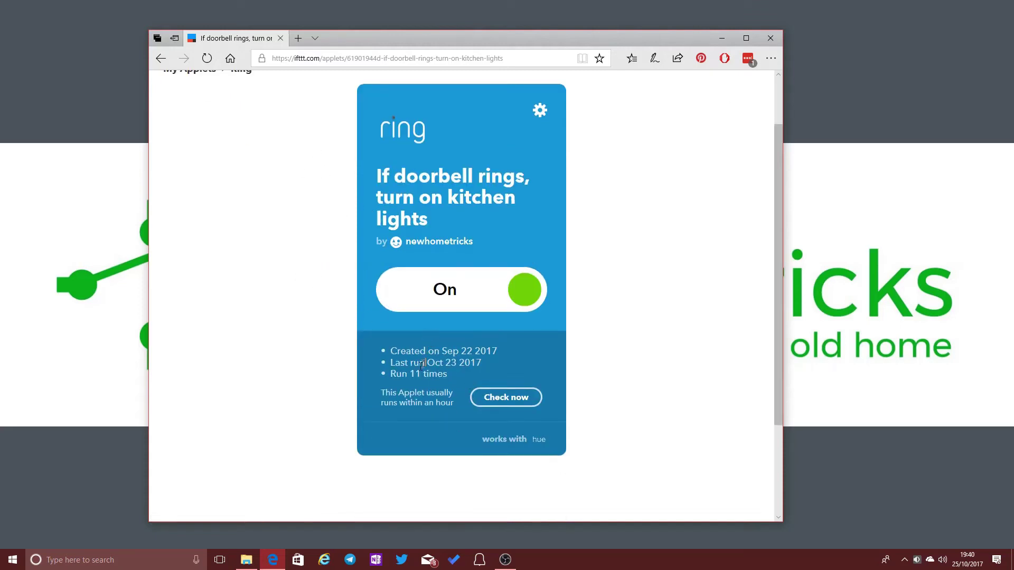
pyautogui.moveTo(383, 393); pyautogui.dragTo(453, 403)
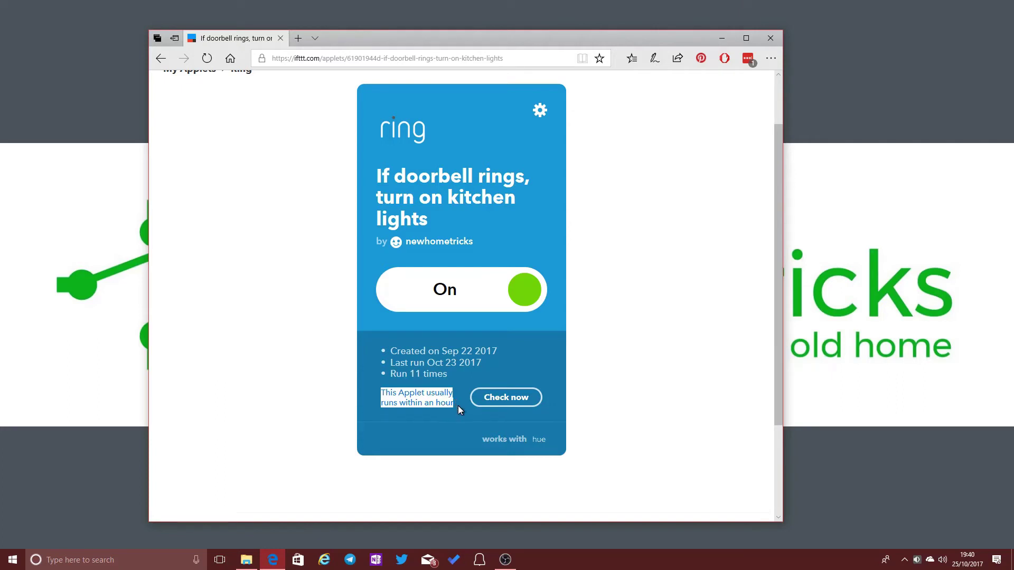
pyautogui.click(459, 404)
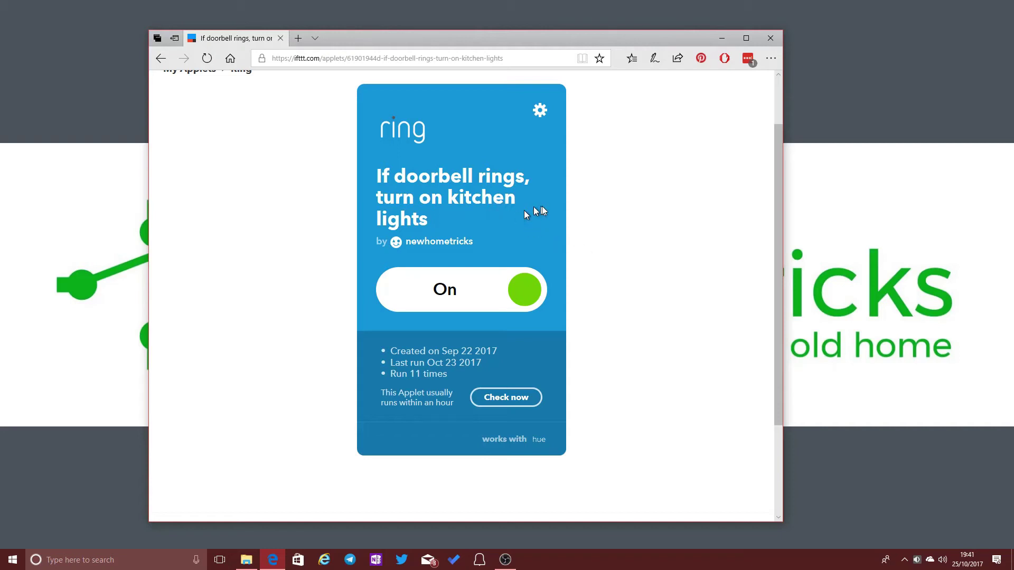
pyautogui.scroll(2, 575, 283)
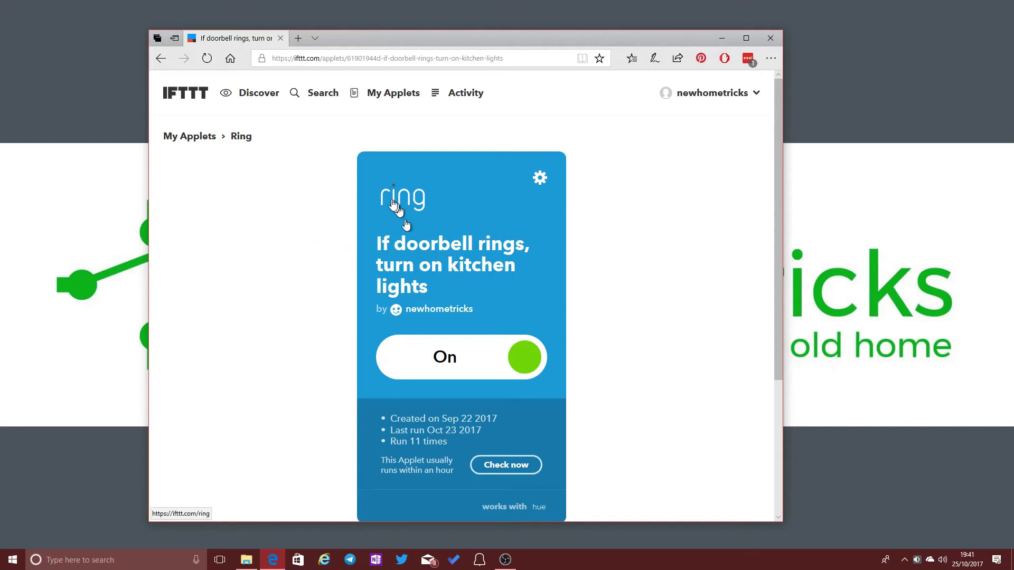
# Step: Reopen the timer applet and highlight its note that it runs within seconds
pyautogui.click(390, 101)
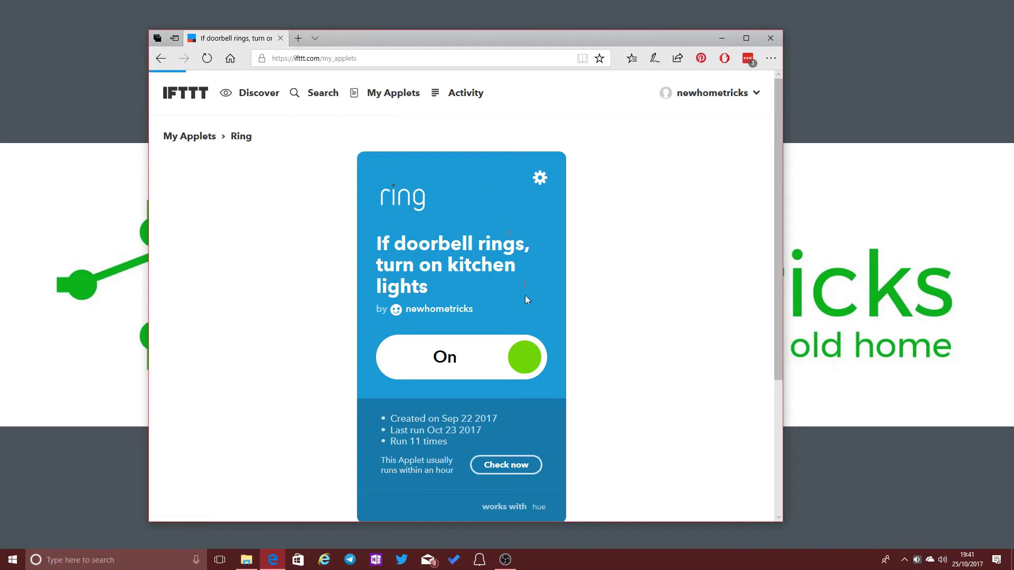
pyautogui.scroll(-1, 650, 359)
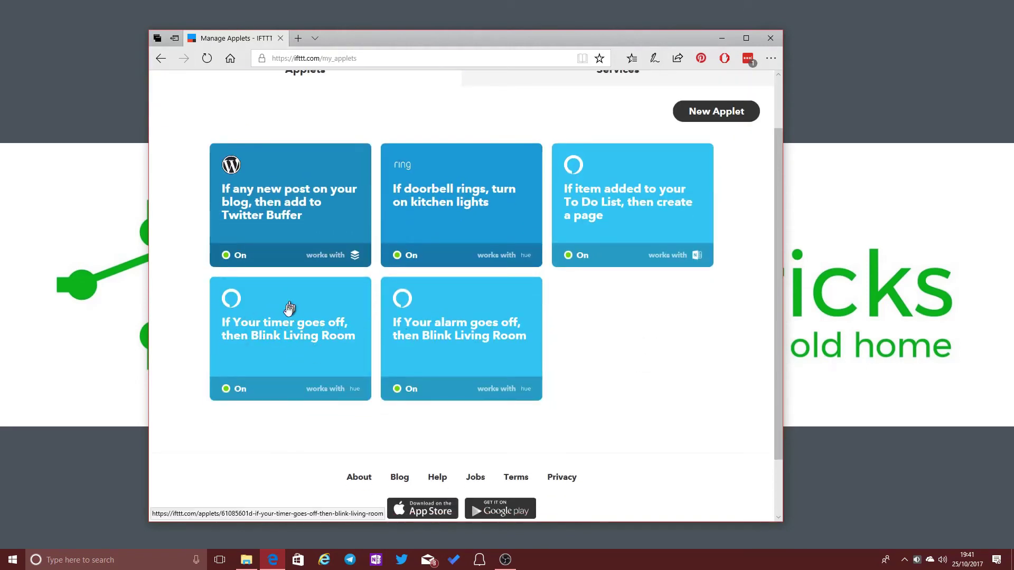
pyautogui.click(267, 332)
pyautogui.scroll(-3, 374, 353)
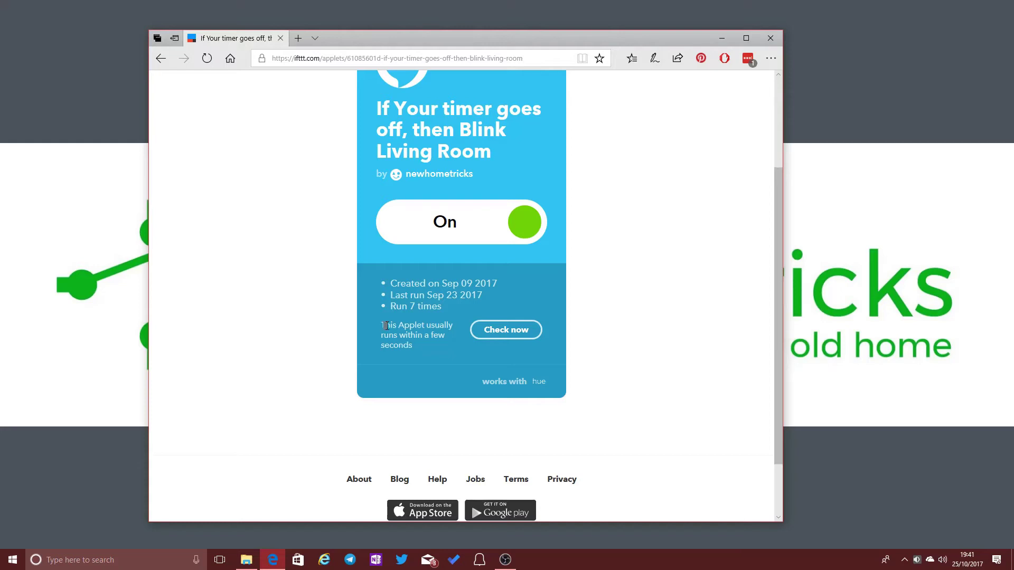
pyautogui.moveTo(386, 325); pyautogui.dragTo(421, 343)
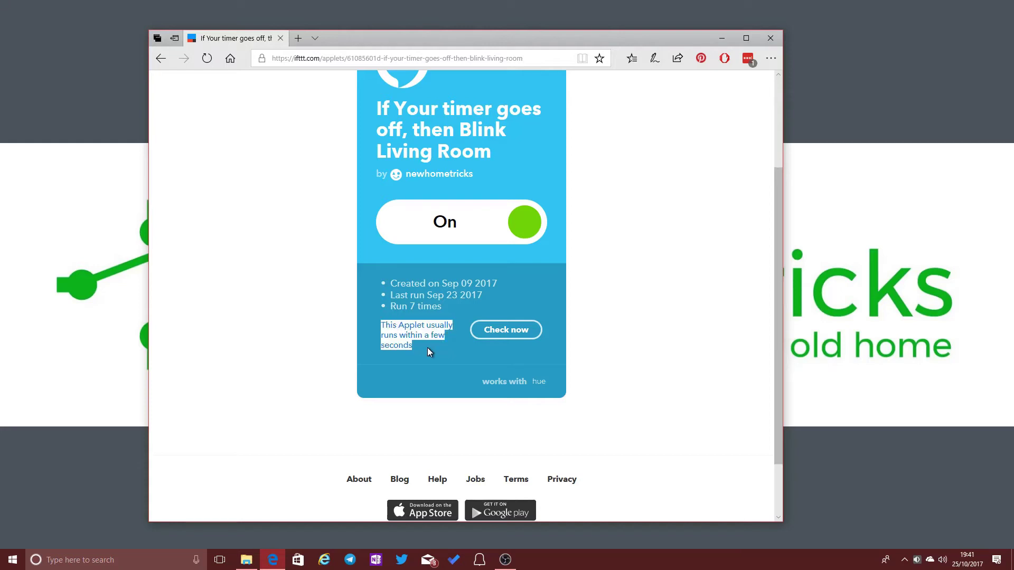
pyautogui.click(428, 347)
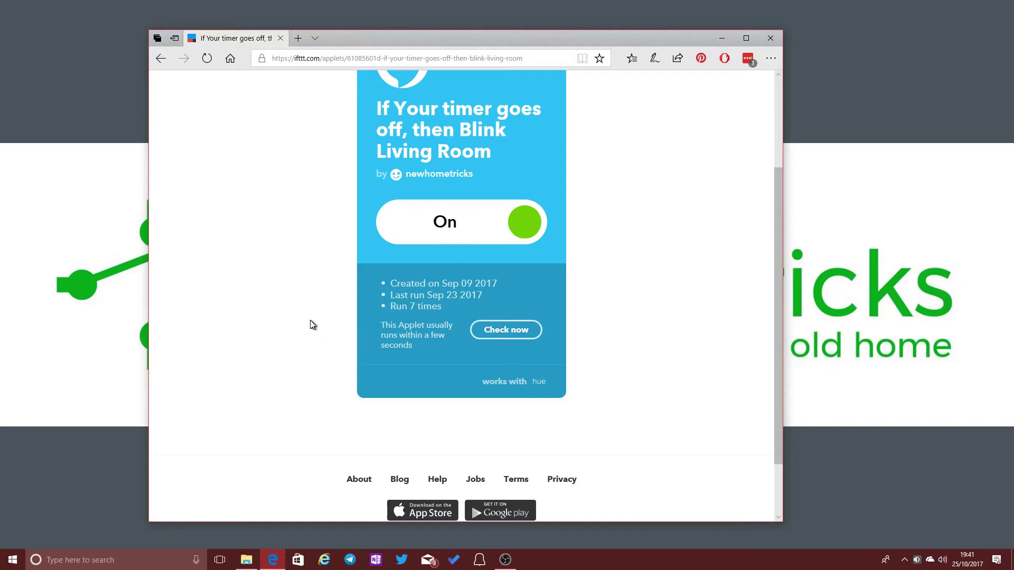
pyautogui.scroll(3, 311, 325)
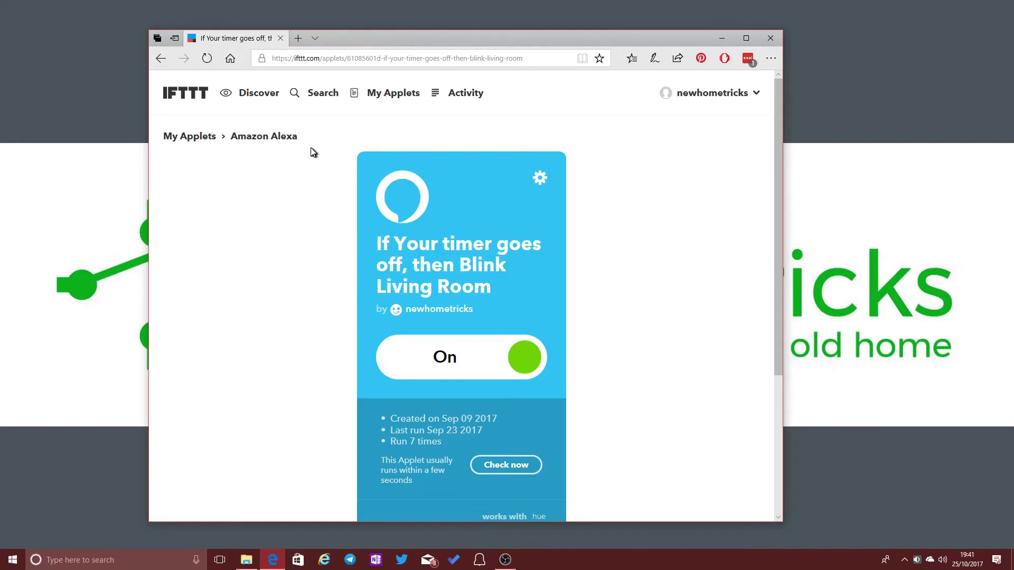
# Step: Search for 'Sonos' and scroll through the matching applets, like 'Play Sonos when arriving home.'
pyautogui.click(310, 94)
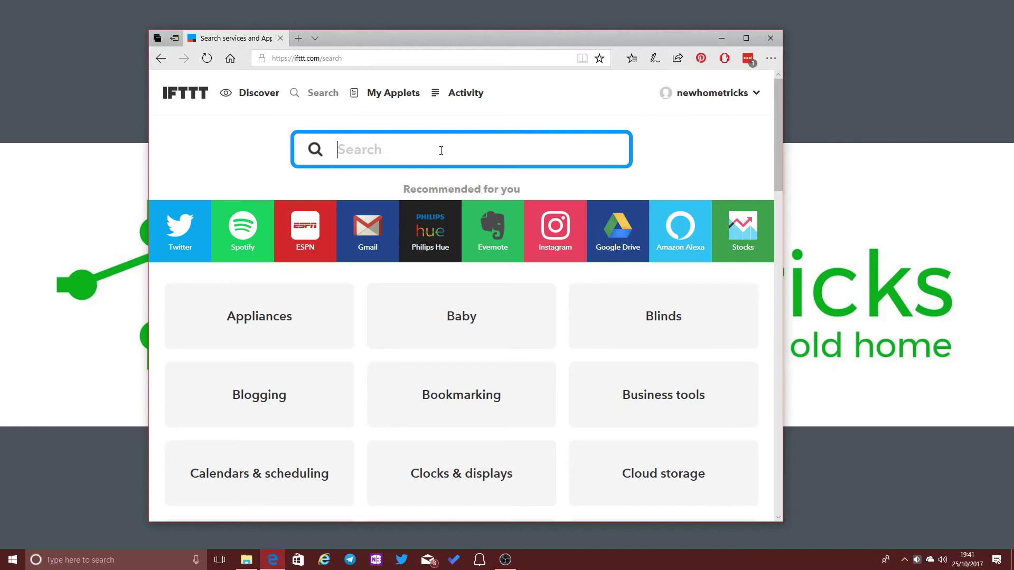
pyautogui.write('Sonos')
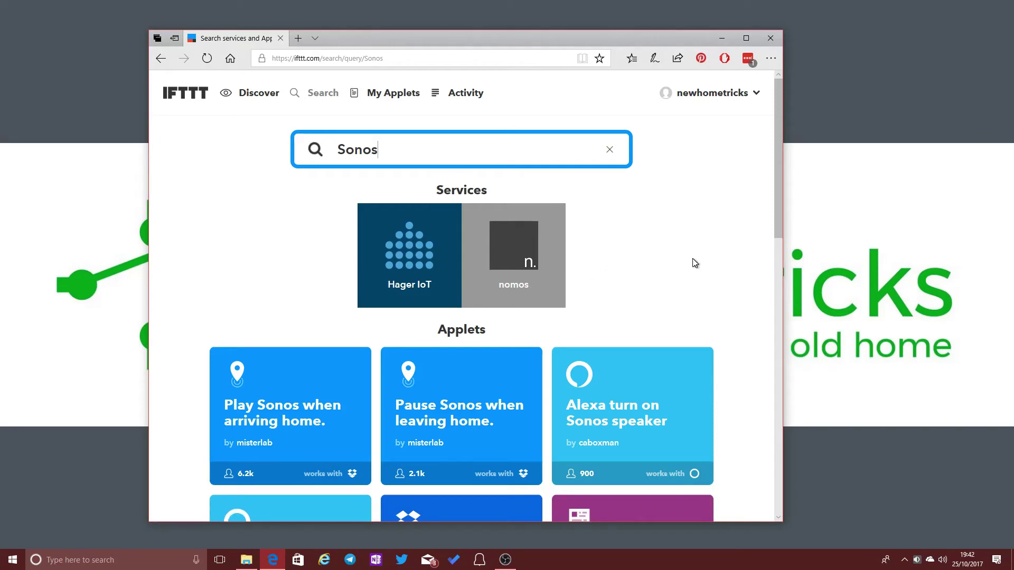
pyautogui.scroll(-4, 695, 263)
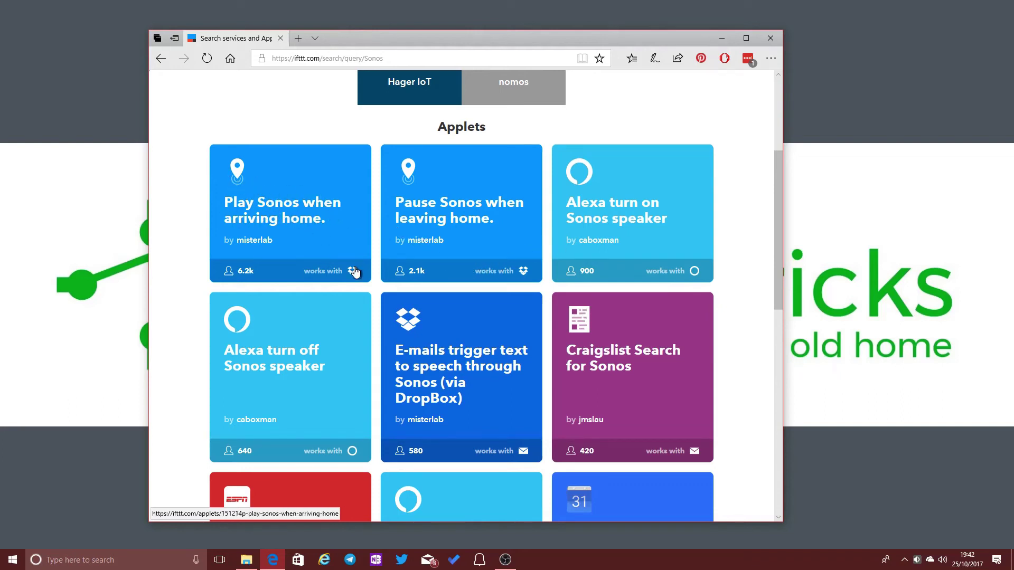
pyautogui.scroll(-7, 353, 272)
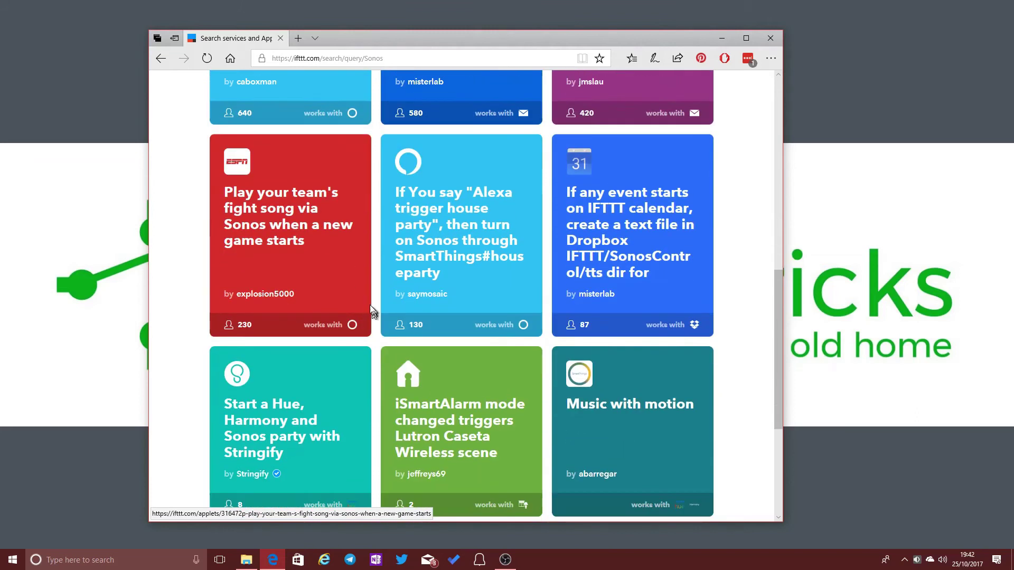
pyautogui.scroll(7, 369, 312)
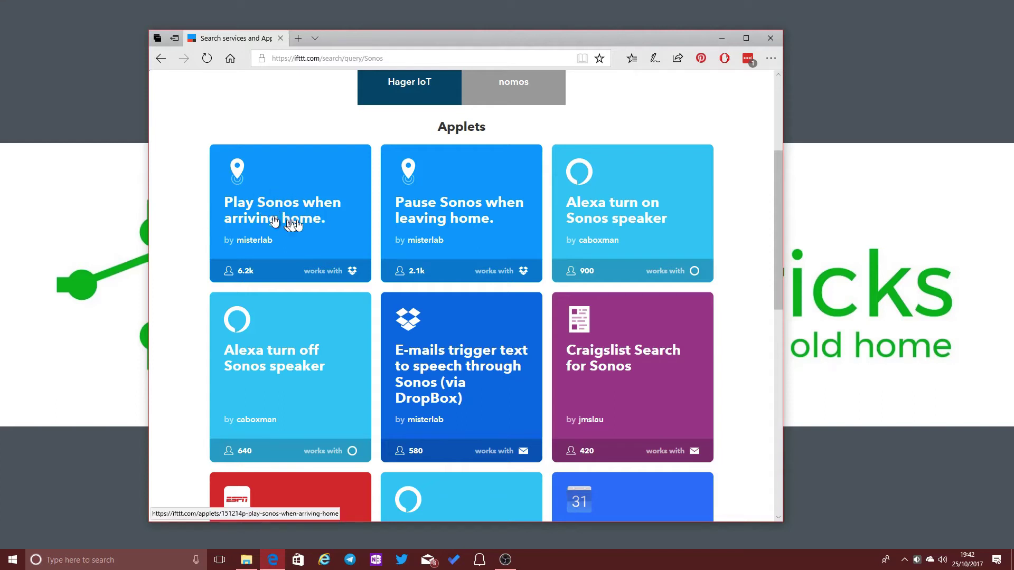
# Step: Preview 'Play Sonos when arriving home', then open 'Alexa turn on Sonos speaker' by caboxman
pyautogui.click(238, 167)
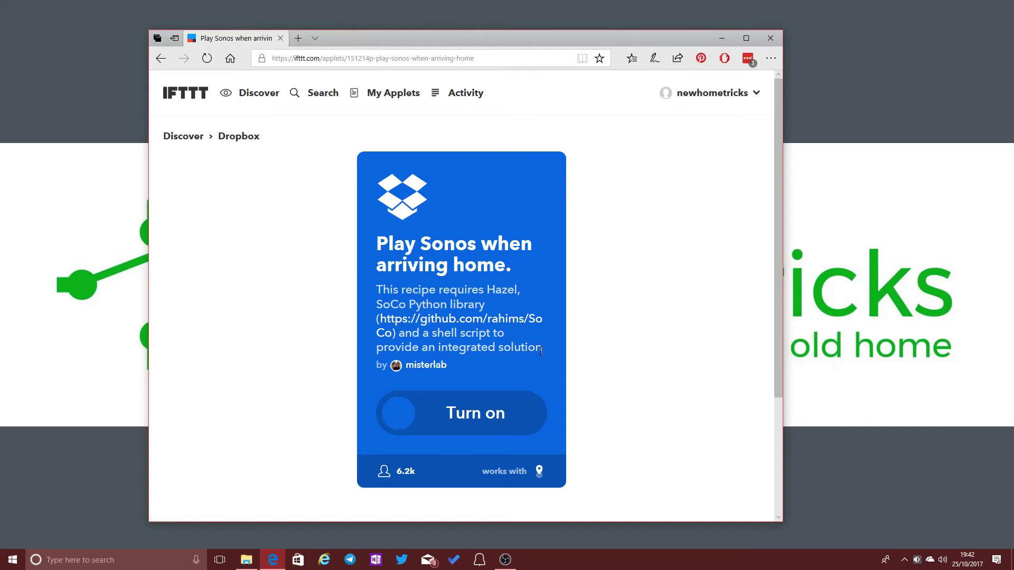
pyautogui.click(161, 58)
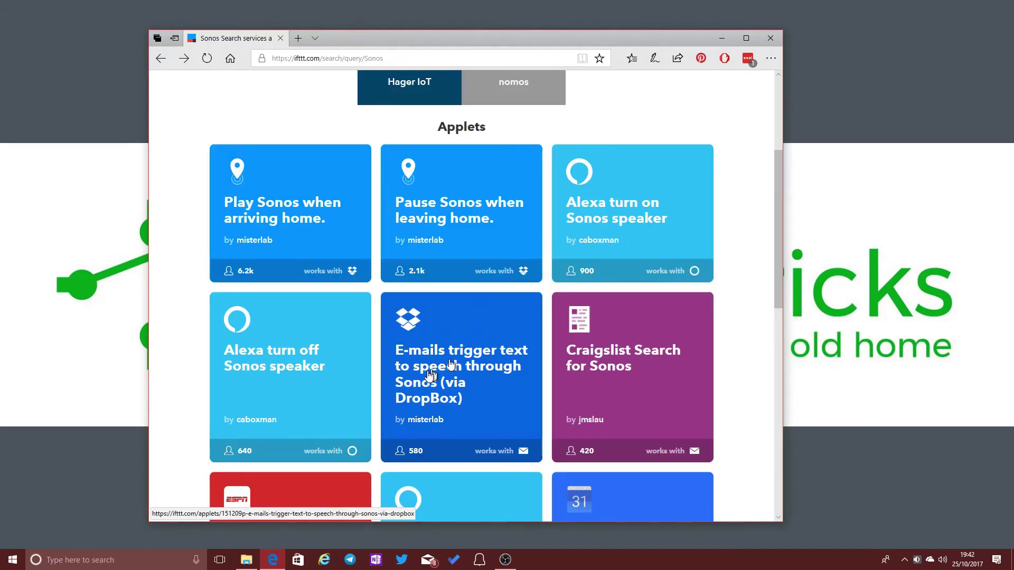
pyautogui.scroll(-4, 438, 375)
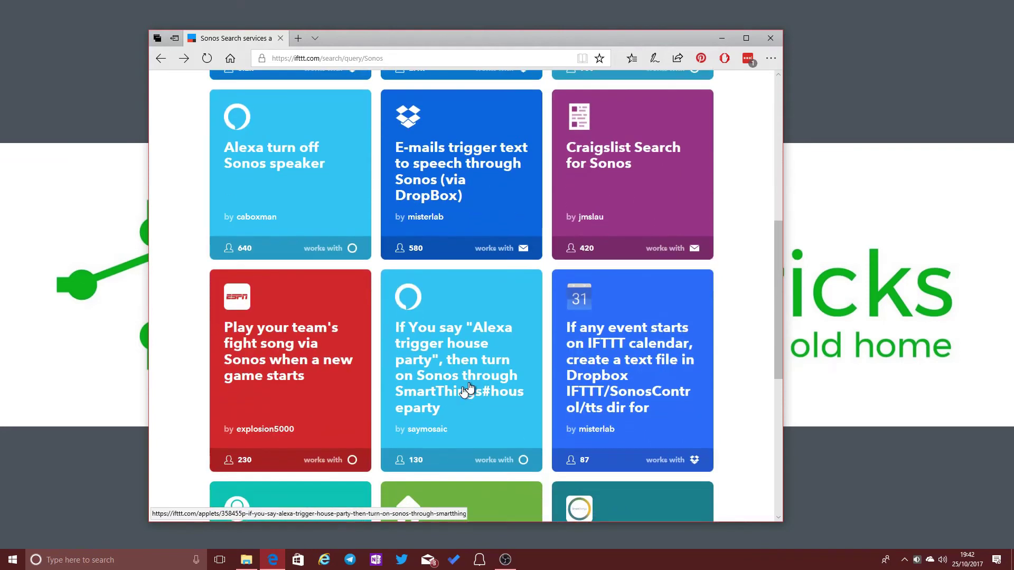
pyautogui.scroll(-4, 482, 373)
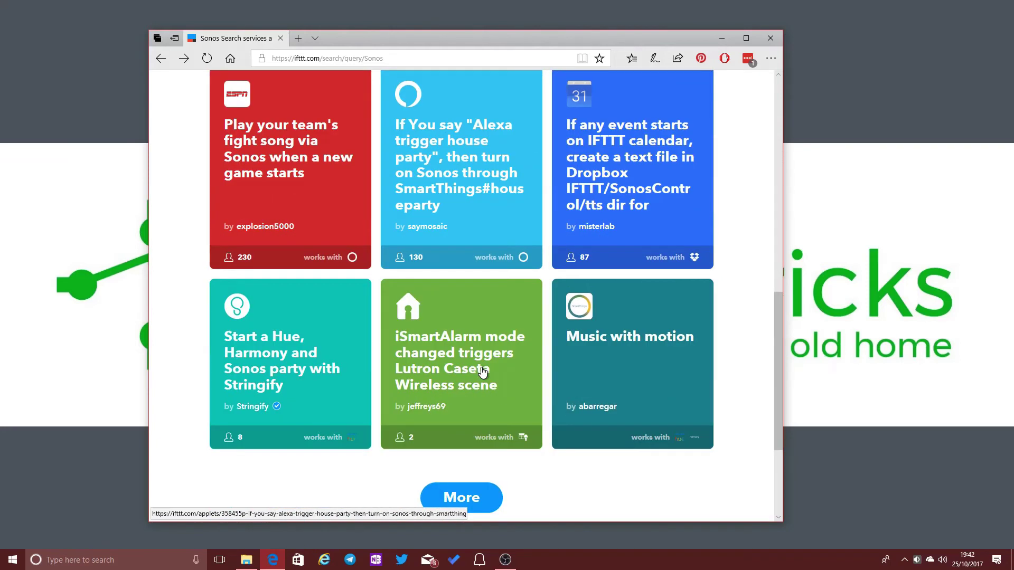
pyautogui.scroll(8, 482, 371)
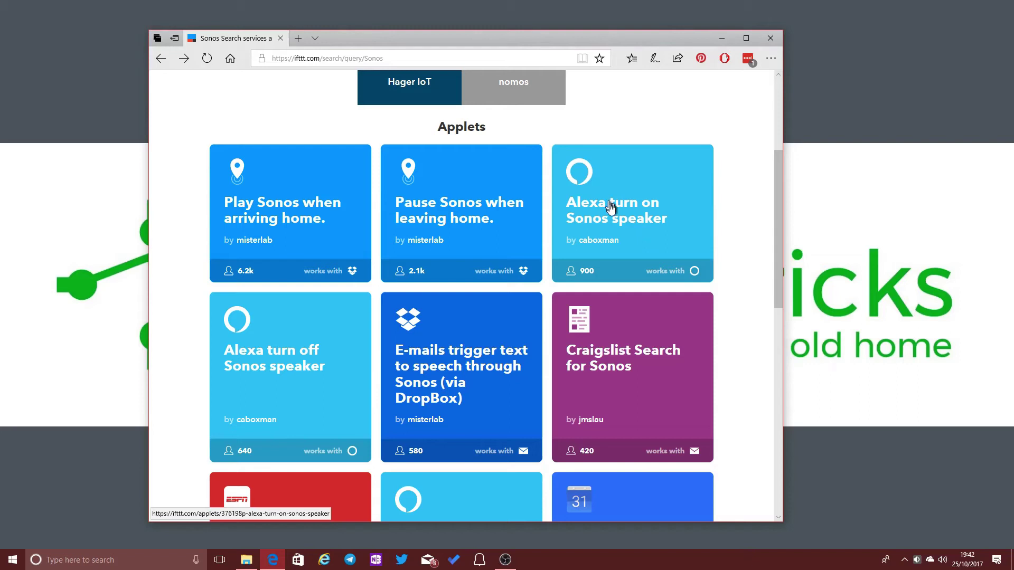
pyautogui.click(623, 219)
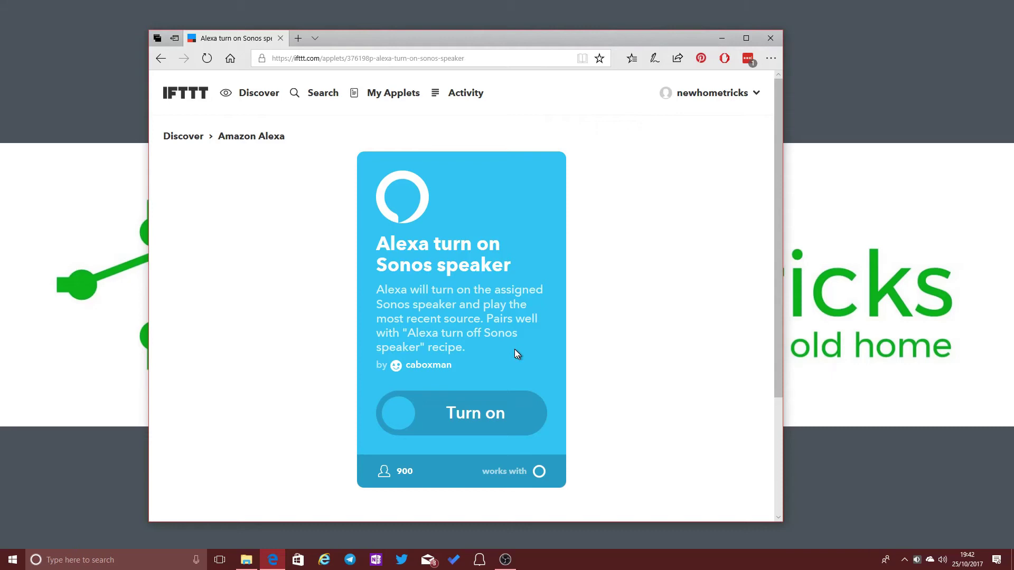
# Step: Expand the applet's works-with list to show Amazon Alexa and SmartThings, then scroll the page
pyautogui.click(540, 473)
pyautogui.scroll(-4, 575, 459)
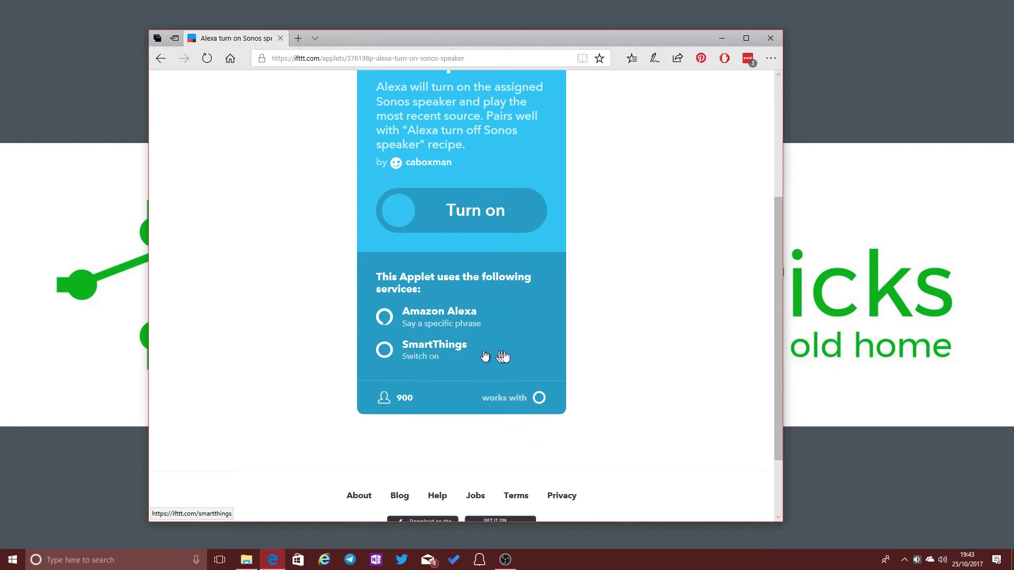
pyautogui.scroll(4, 579, 395)
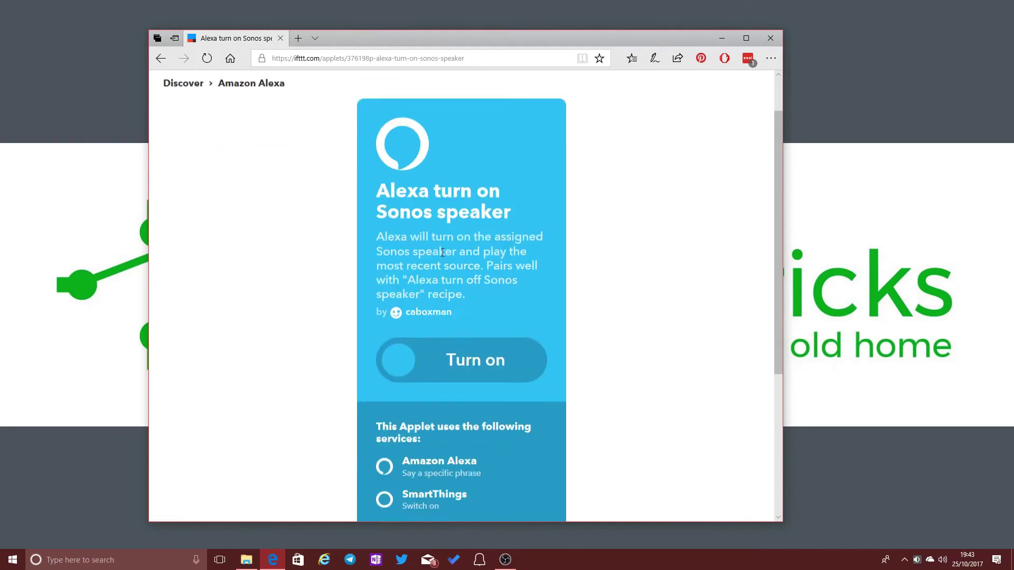
pyautogui.scroll(-3, 442, 253)
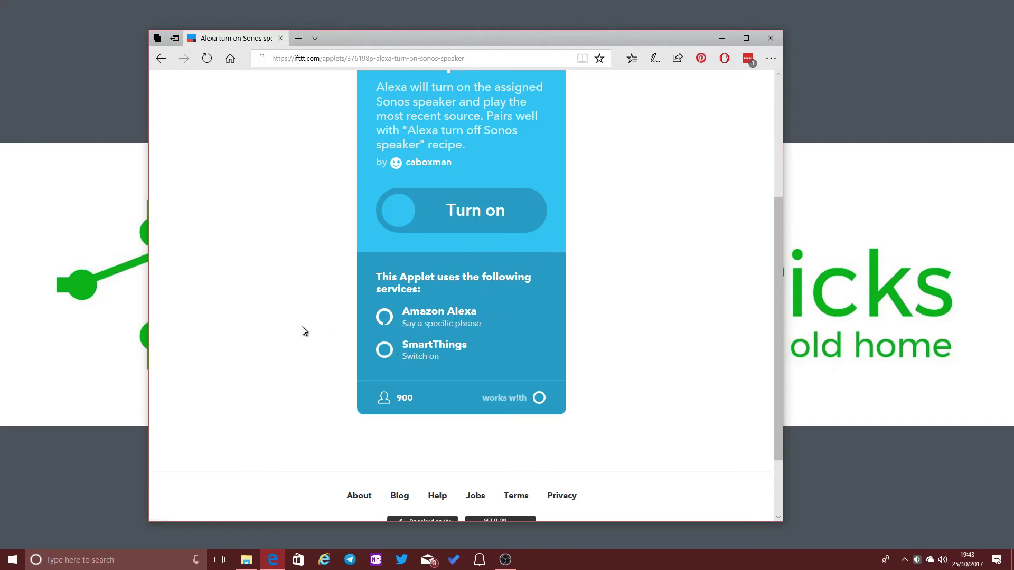
pyautogui.scroll(5, 304, 331)
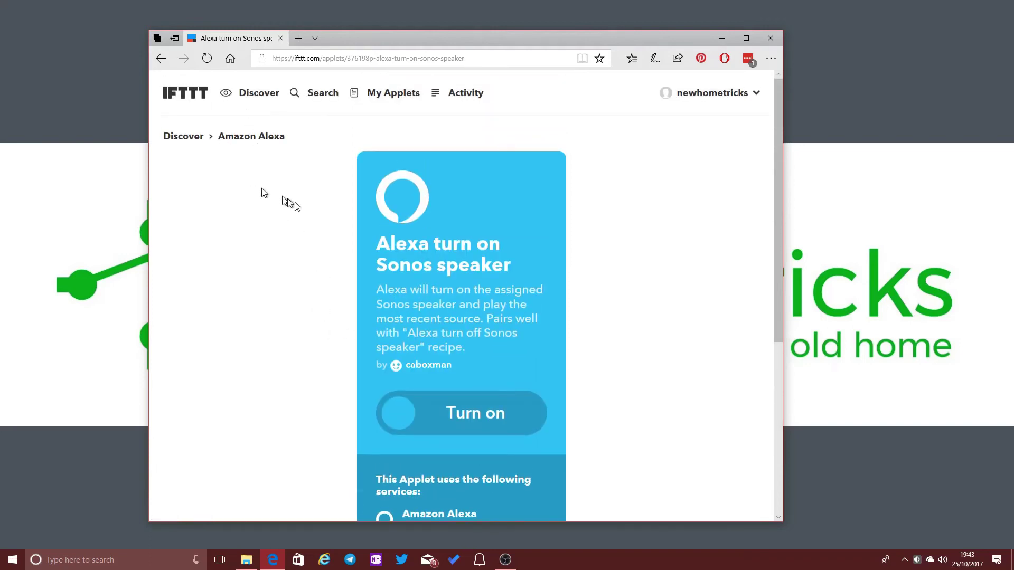
pyautogui.scroll(-5, 323, 256)
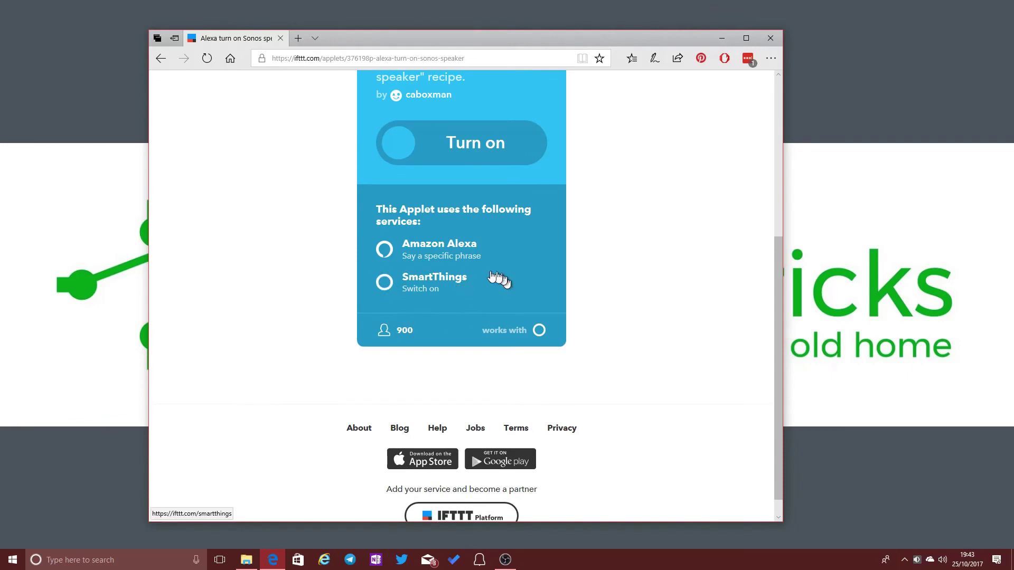
pyautogui.scroll(2, 295, 255)
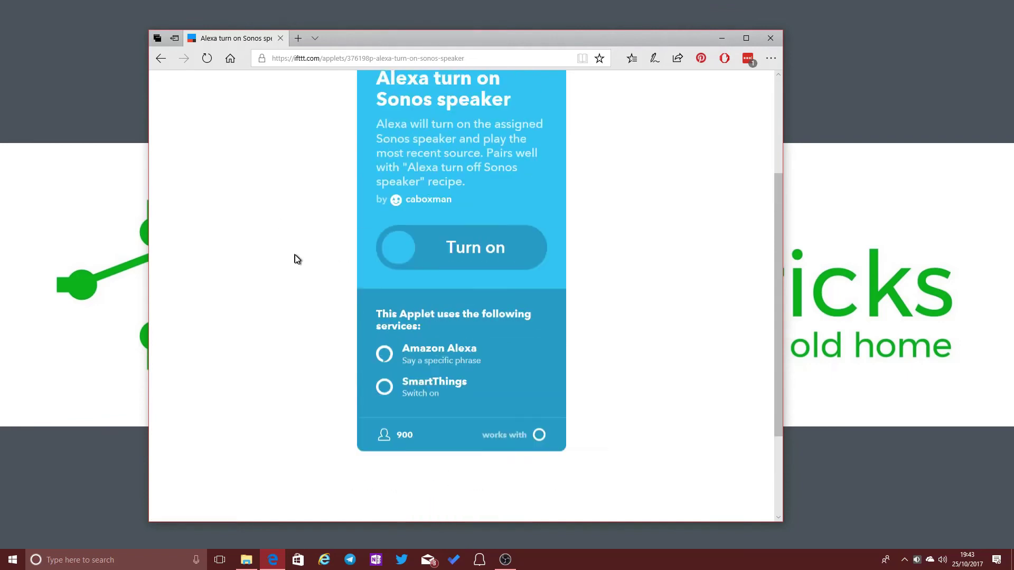
pyautogui.scroll(3, 295, 255)
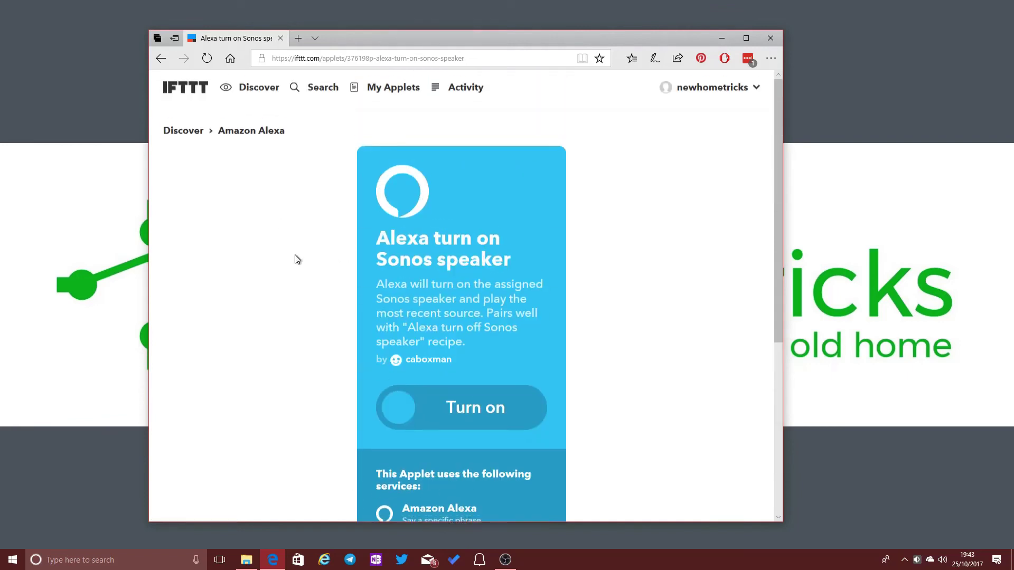
# Step: Search for 'tado', skim the results, and select the search term for replacement
pyautogui.click(305, 99)
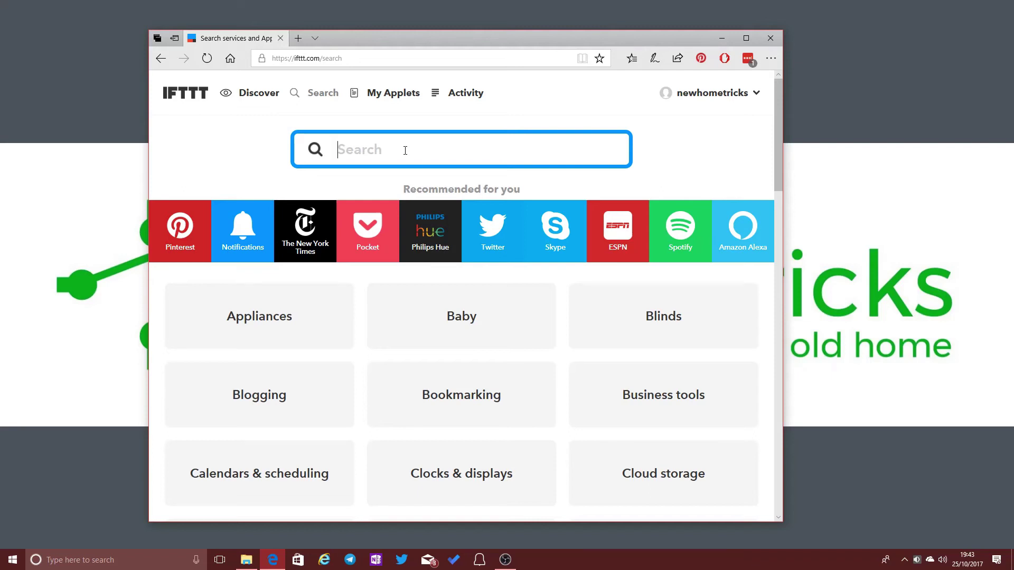
pyautogui.write('tado')
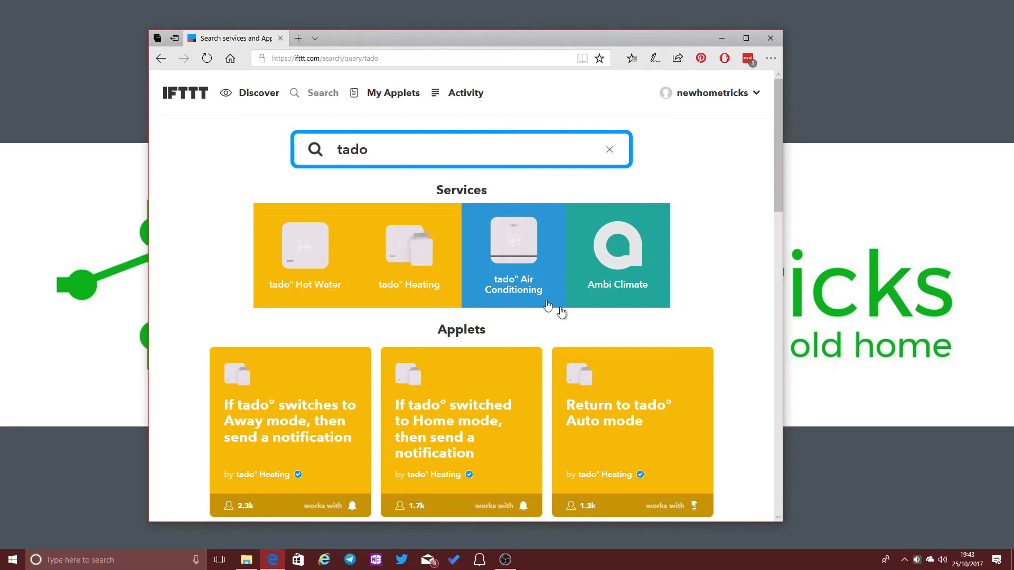
pyautogui.scroll(-10, 566, 359)
pyautogui.scroll(10, 566, 369)
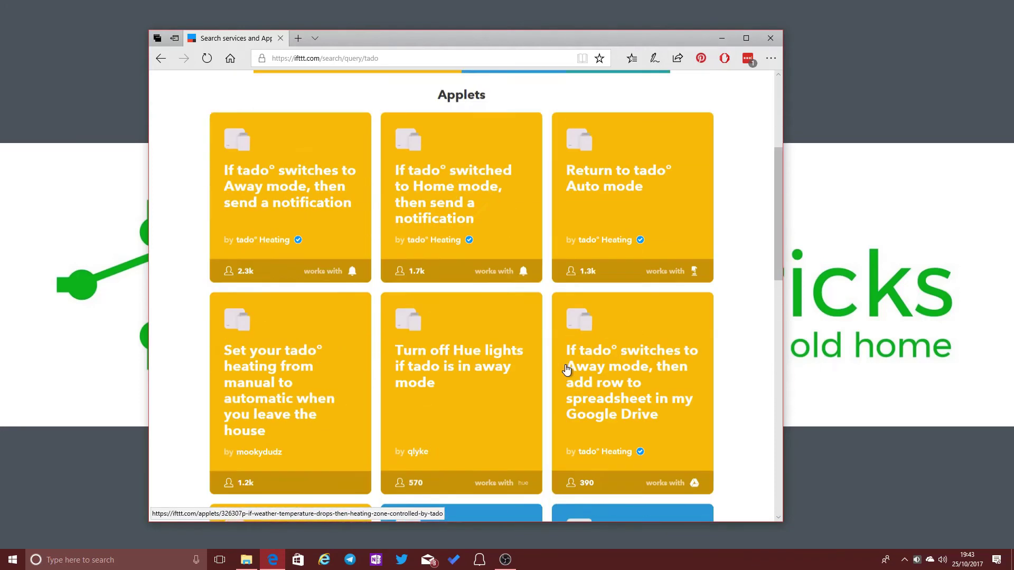
pyautogui.moveTo(387, 134); pyautogui.dragTo(276, 151)
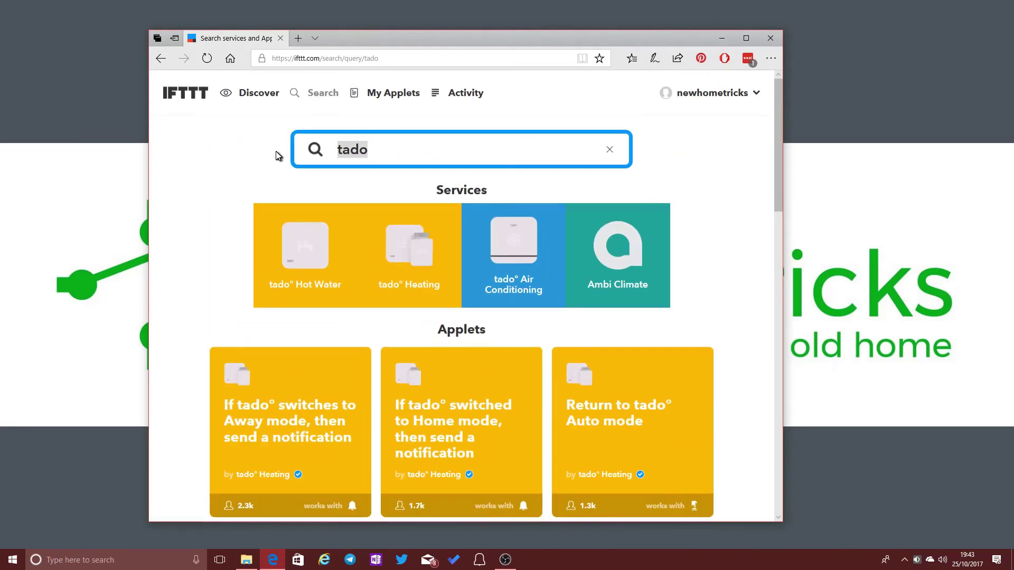
# Step: Replace the search with 'nest' and scroll through Nest Cam, Nest Protect and Nest Thermostat results
pyautogui.write('nest')
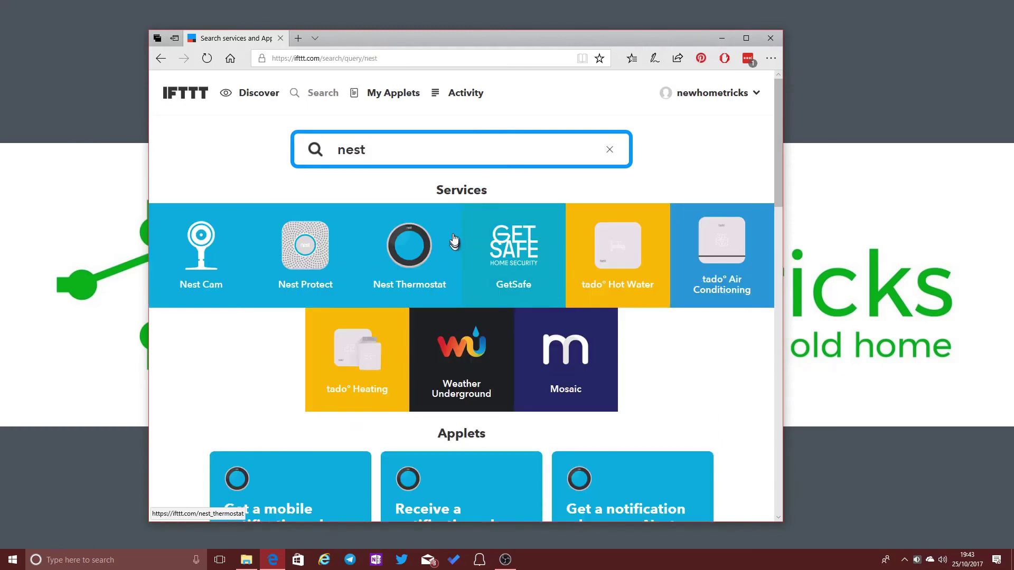
pyautogui.scroll(-5, 411, 350)
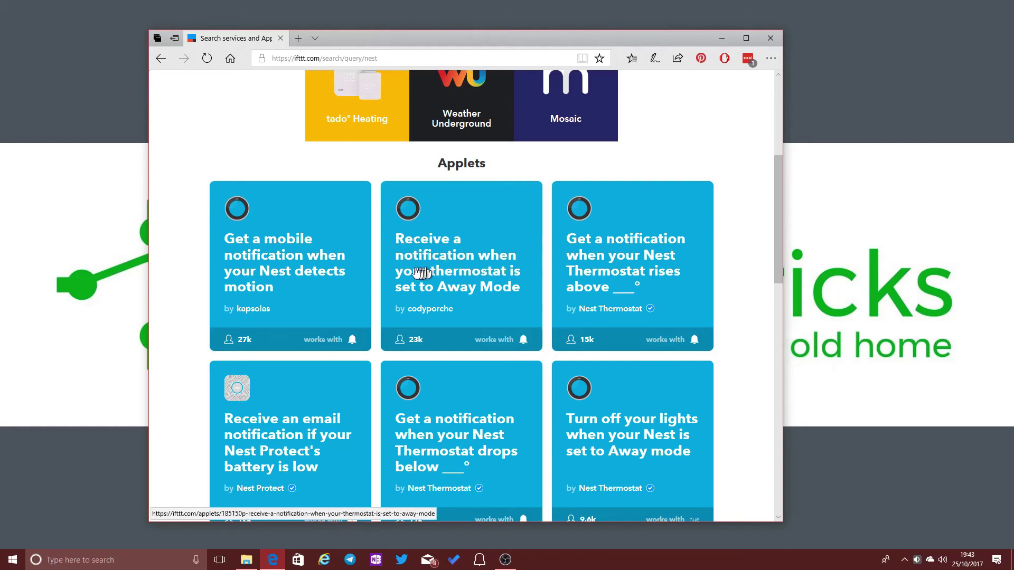
pyautogui.scroll(-4, 504, 306)
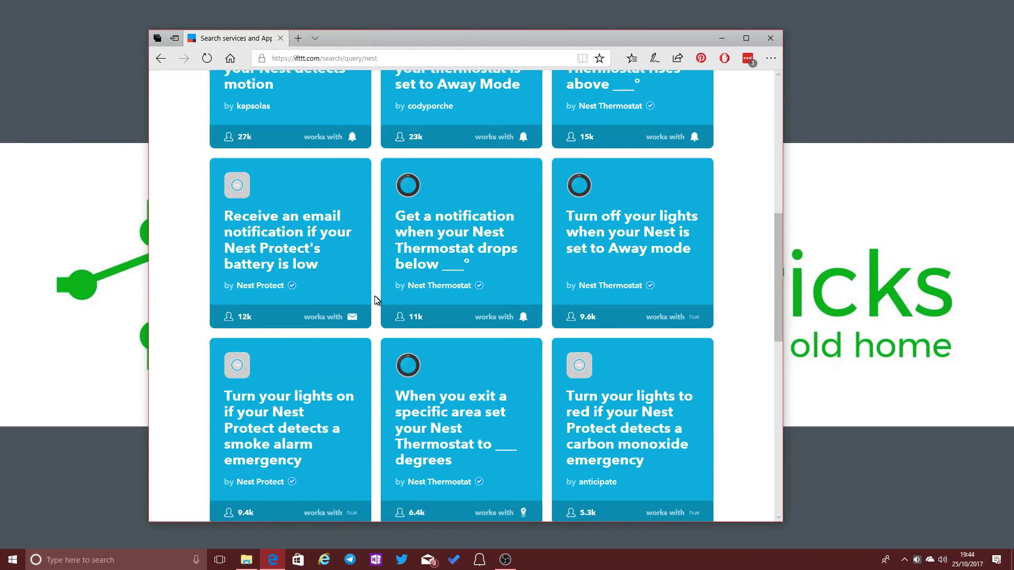
pyautogui.scroll(-8, 378, 296)
pyautogui.scroll(-4, 377, 294)
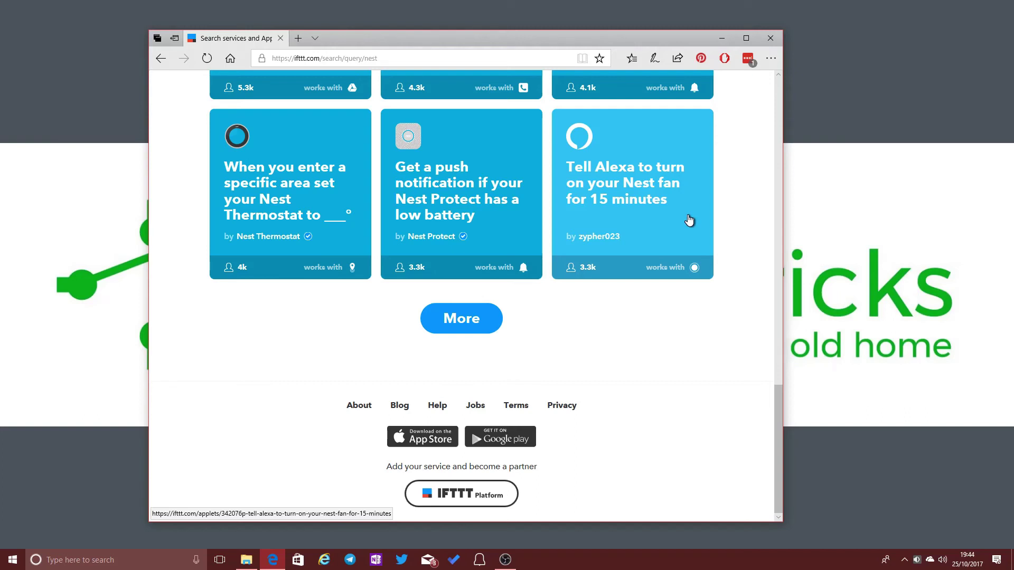
pyautogui.scroll(15, 724, 231)
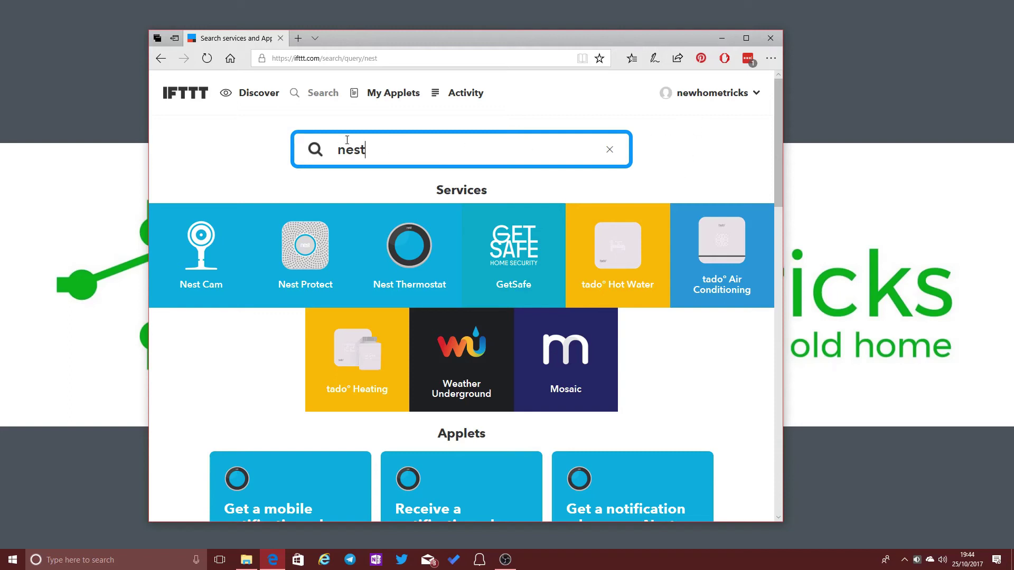
# Step: Return to Discover and scroll past recommendations like 'Rain today? Don't forget an umbrella'
pyautogui.click(256, 98)
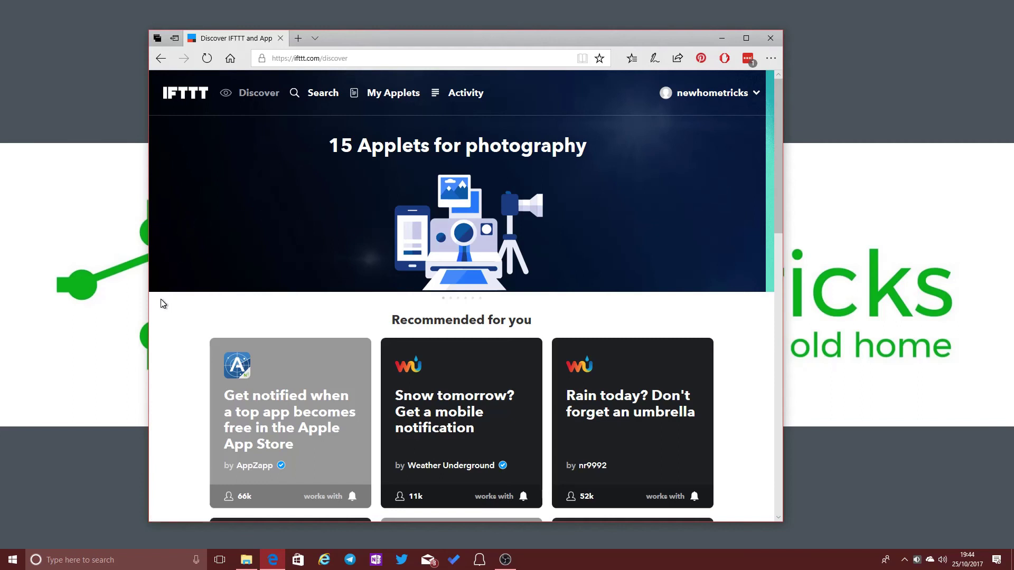
pyautogui.scroll(-5, 166, 306)
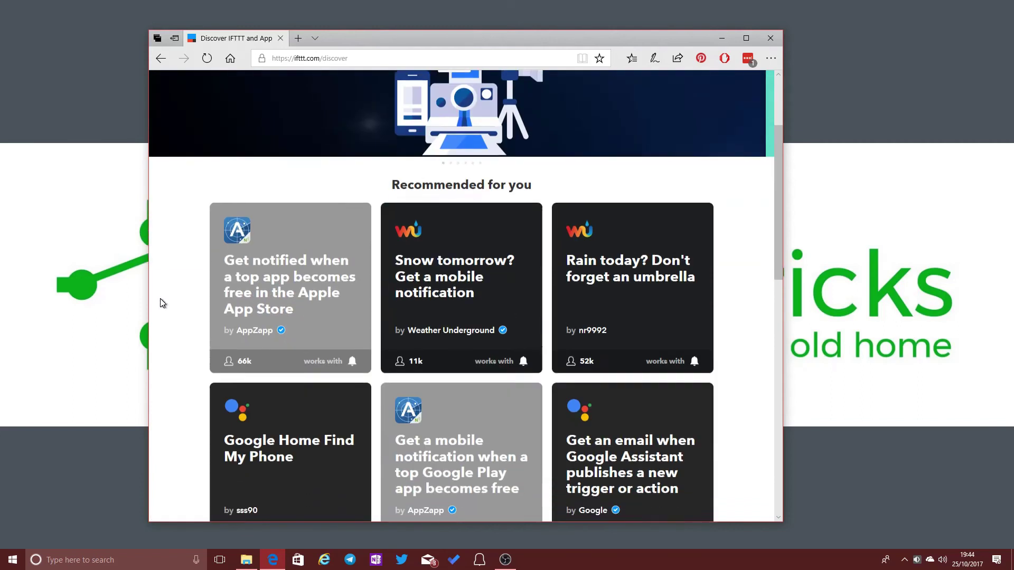
pyautogui.scroll(5, 172, 306)
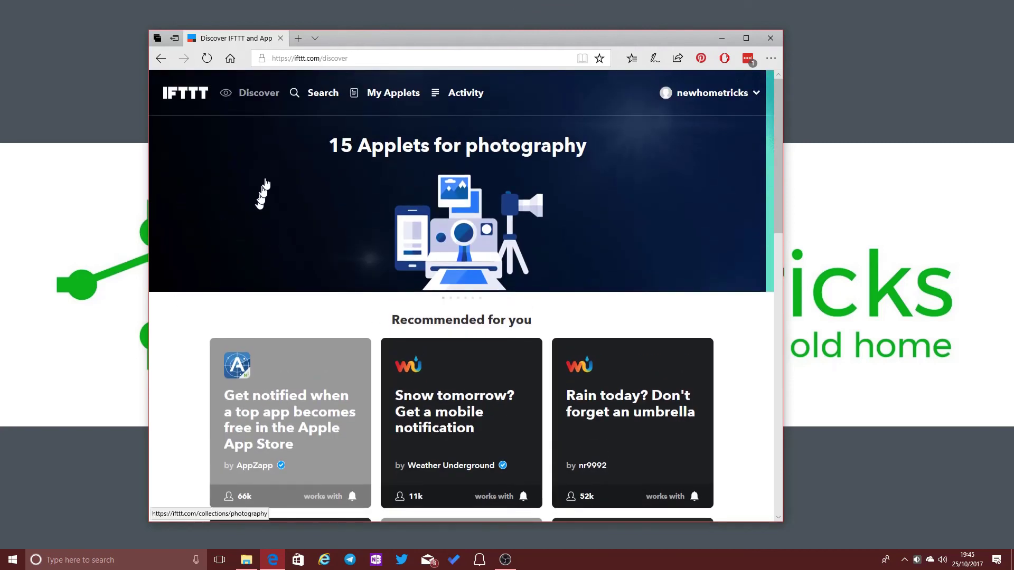
pyautogui.click(395, 95)
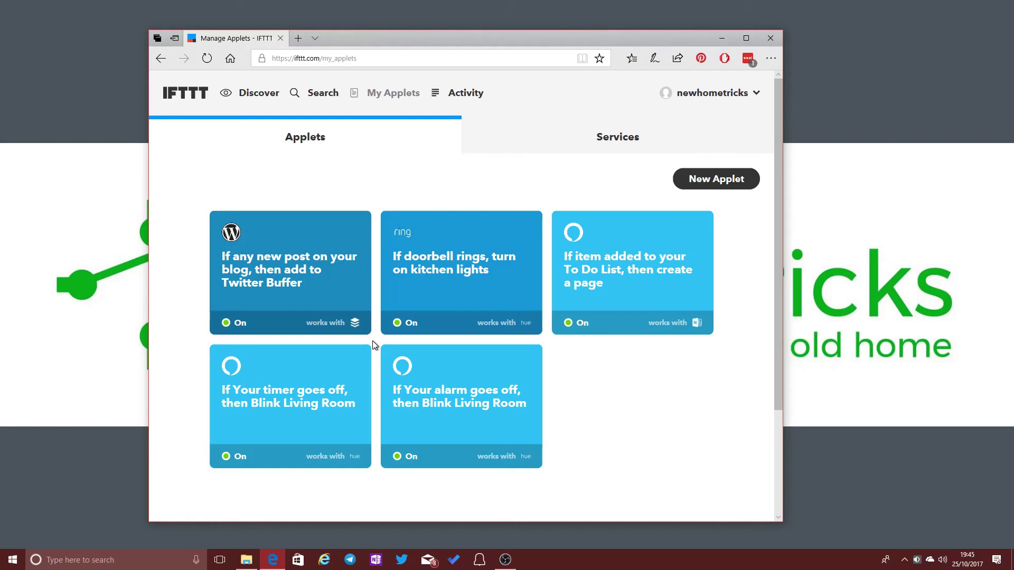
pyautogui.click(255, 99)
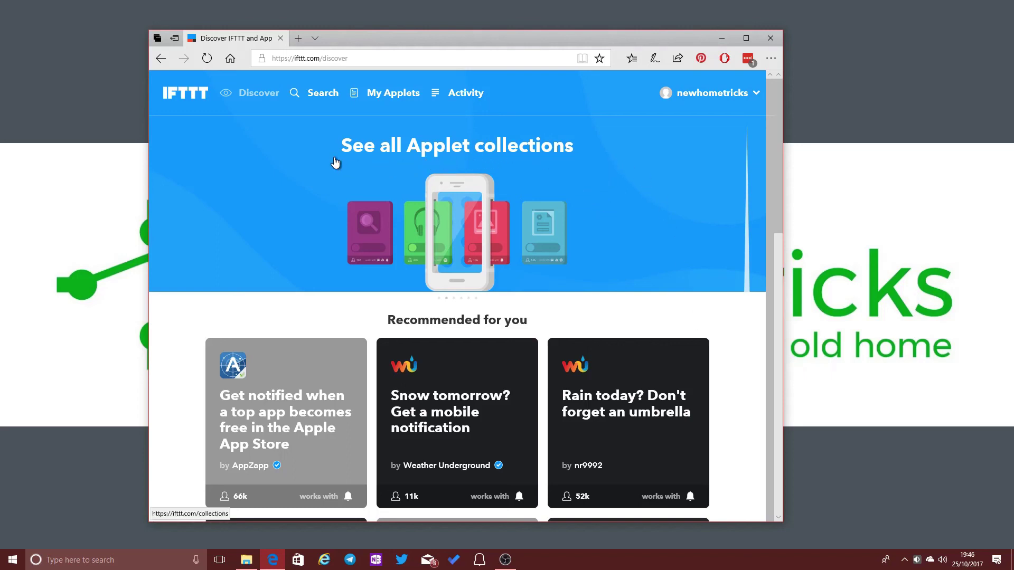
# Step: Return to My Applets to view the five active applets, including the Living Room timer and alarm ones
pyautogui.click(379, 102)
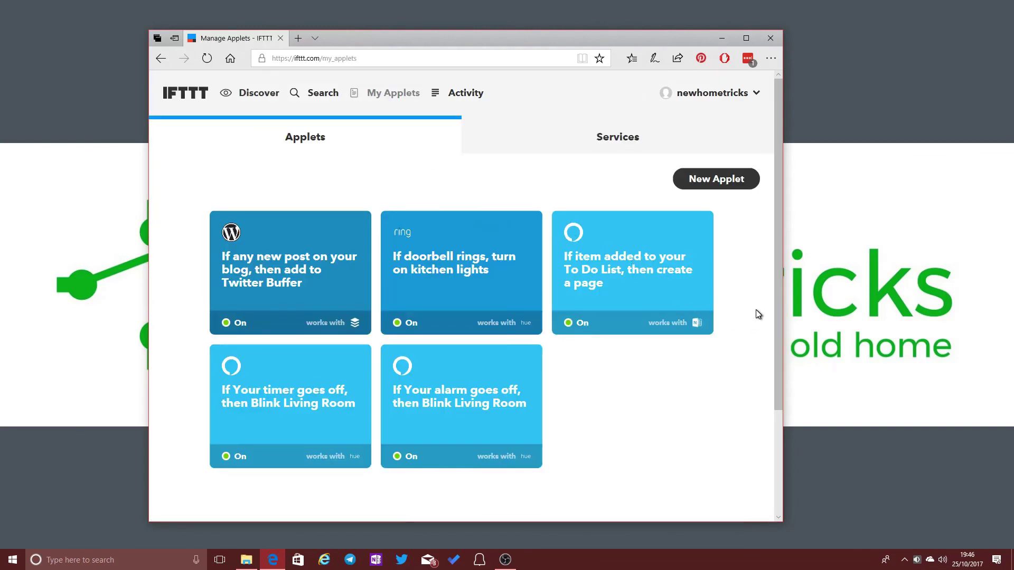